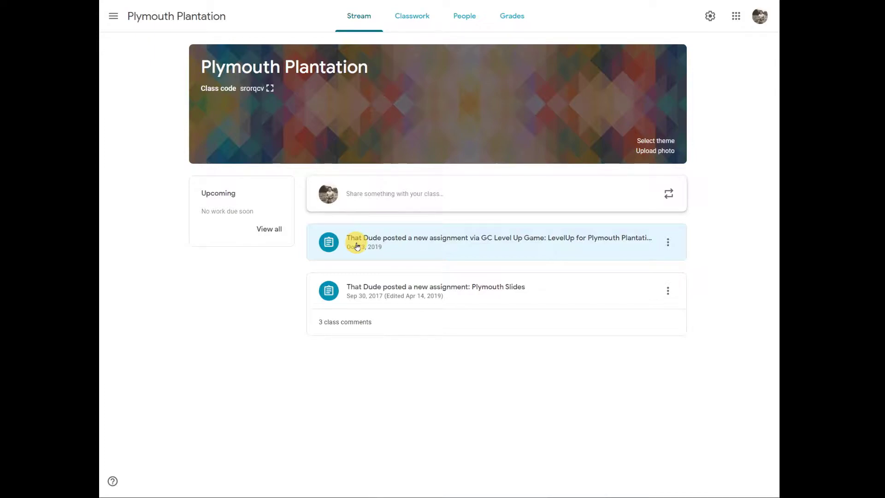
# Step: Export the grades of the "LevelUp for Plymouth Plantation" assignment alone as a CSV file and open the downloaded file in Excel
pyautogui.click(357, 246)
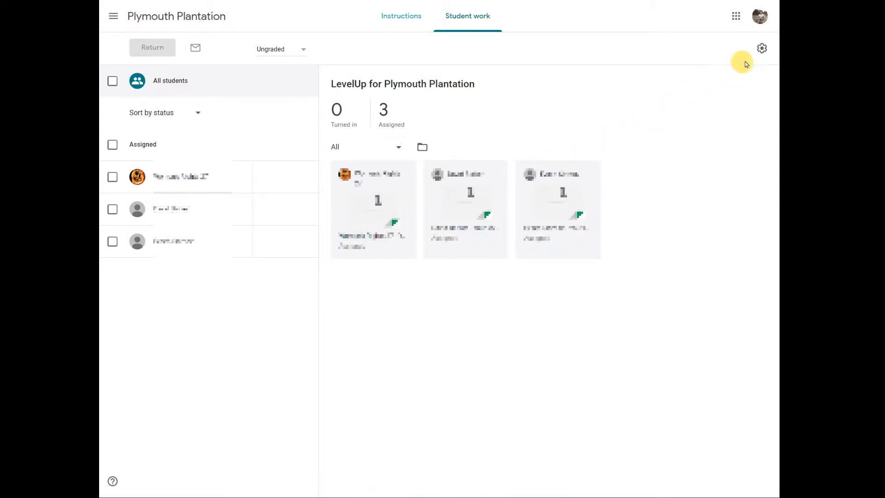
pyautogui.click(761, 49)
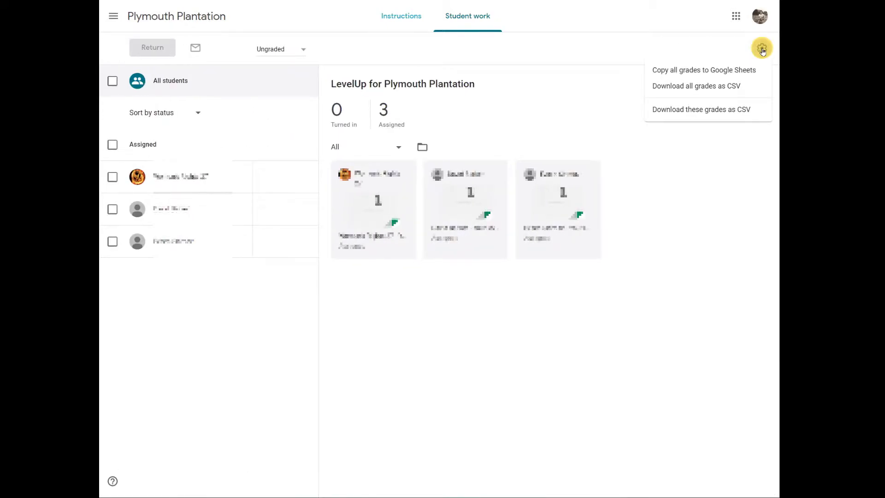
pyautogui.click(707, 110)
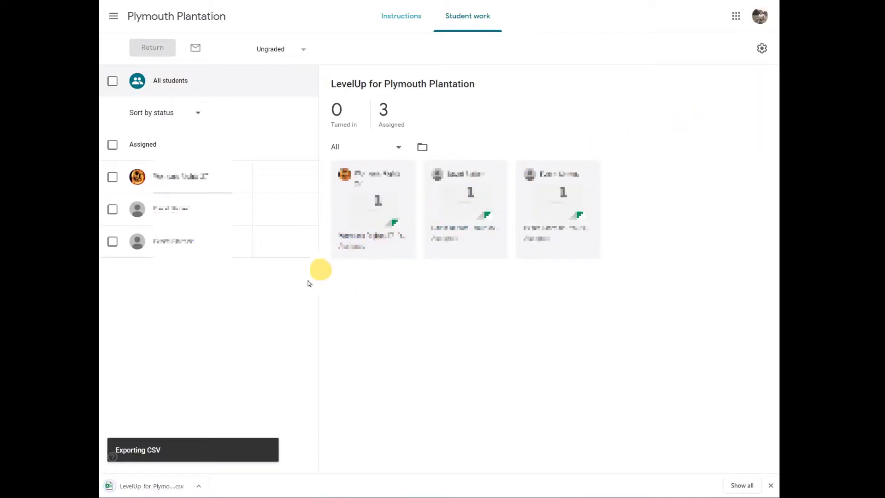
pyautogui.click(178, 489)
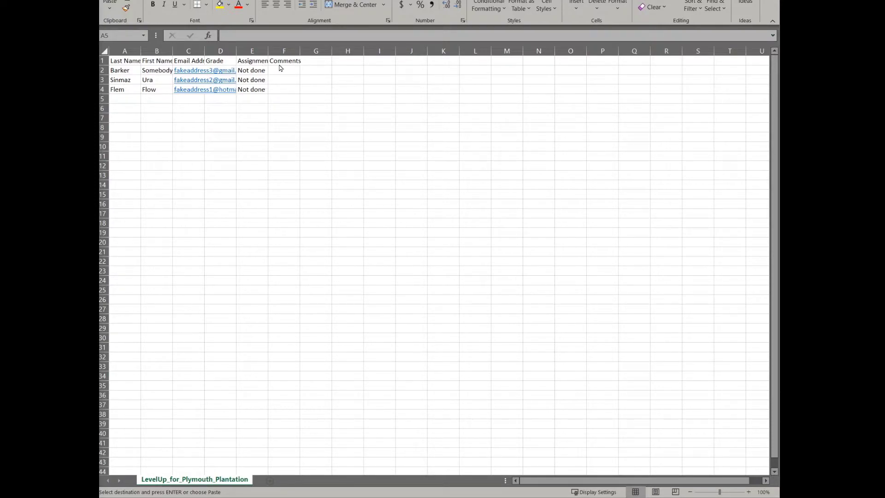
# Step: Clear the Grade, Assignment and Comments columns (D to F) from the exported roster
pyautogui.hotkey('ctrl', 'v')
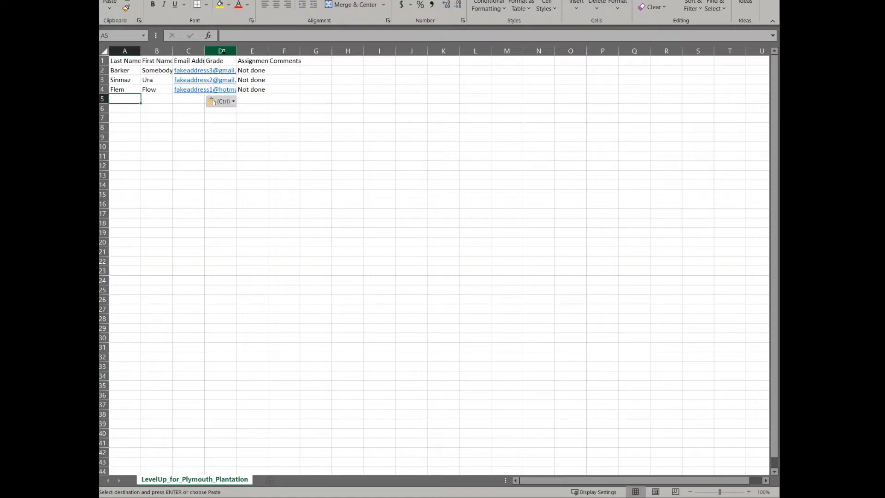
pyautogui.moveTo(222, 51); pyautogui.dragTo(282, 57)
pyautogui.press('Delete')
pyautogui.click(167, 110)
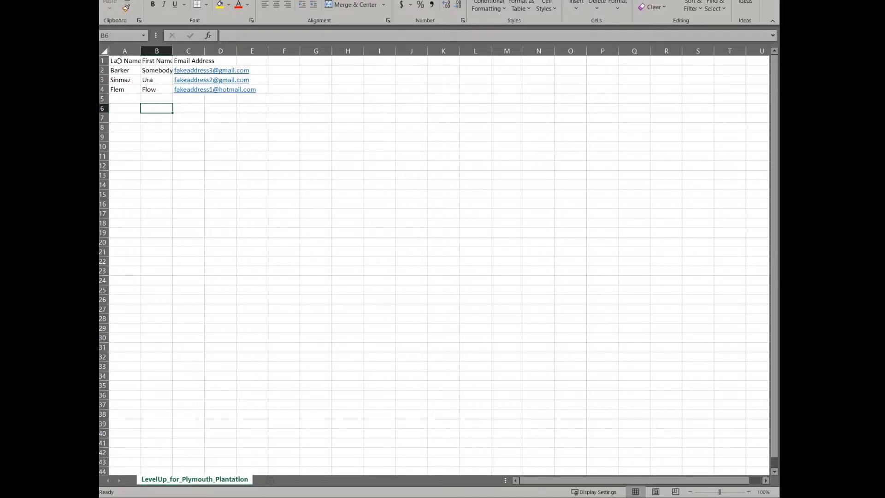
# Step: Copy the roster range A1:C4 and paste it at cell A1 of Sheet10 in the eLearning Google Sheets file
pyautogui.moveTo(118, 60); pyautogui.dragTo(184, 90)
pyautogui.rightClick(156, 82)
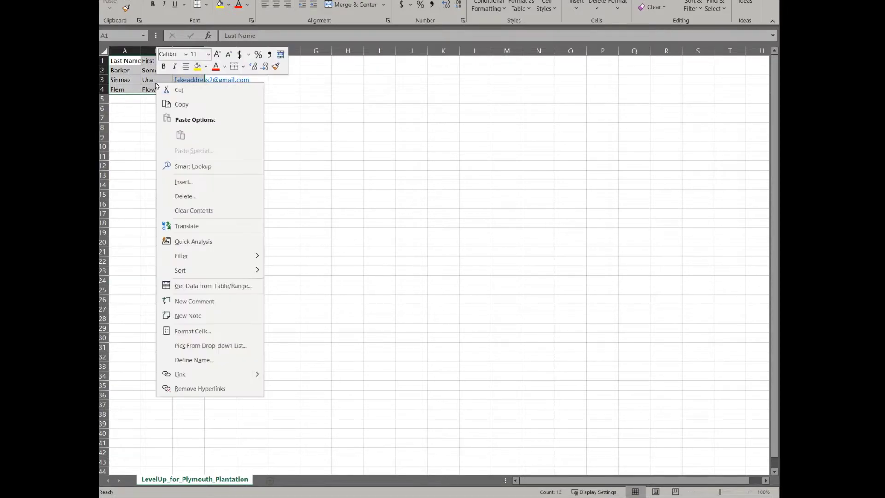
pyautogui.click(178, 104)
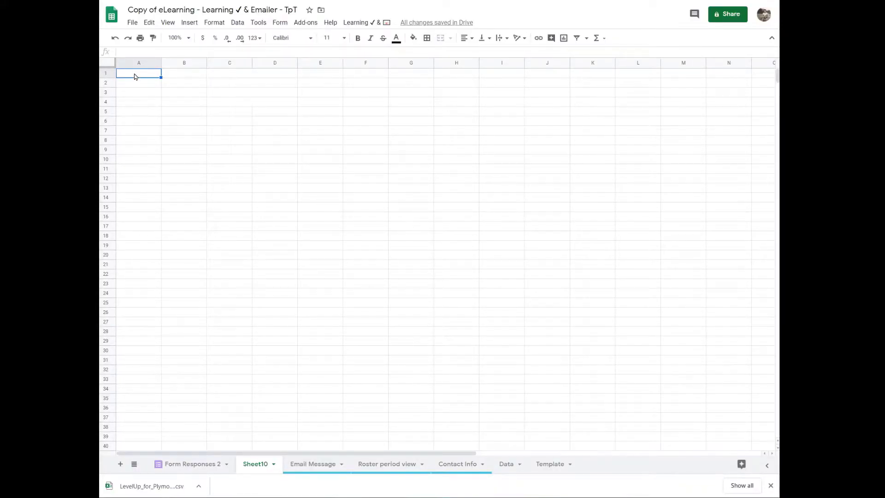
pyautogui.rightClick(134, 75)
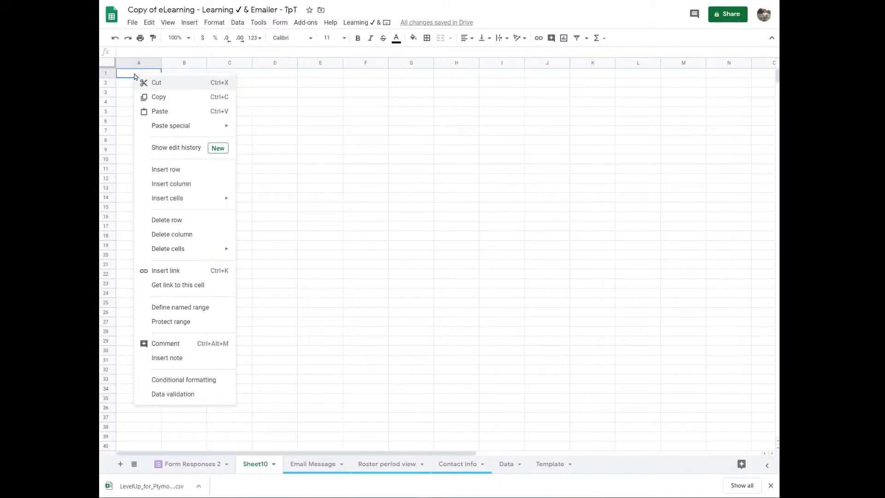
pyautogui.click(157, 111)
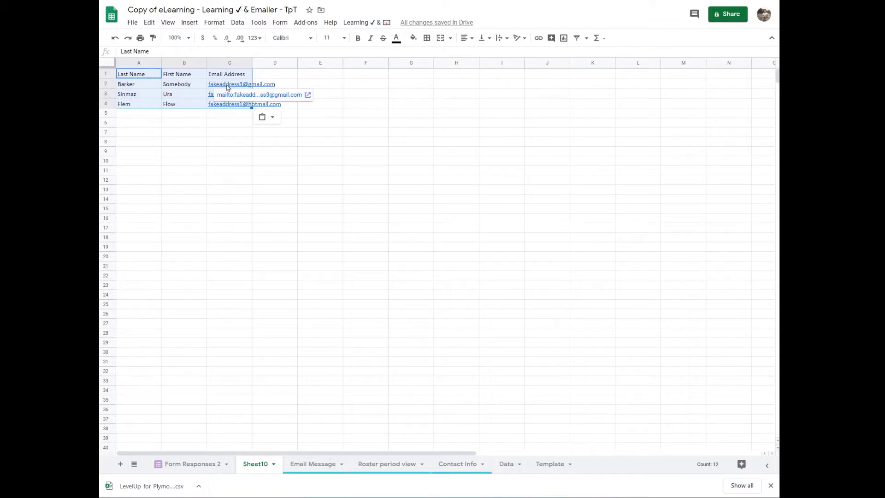
# Step: Enter the formula =JOIN(" ",B2,A2) in cell E2 to combine first and last name with a space
pyautogui.click(323, 84)
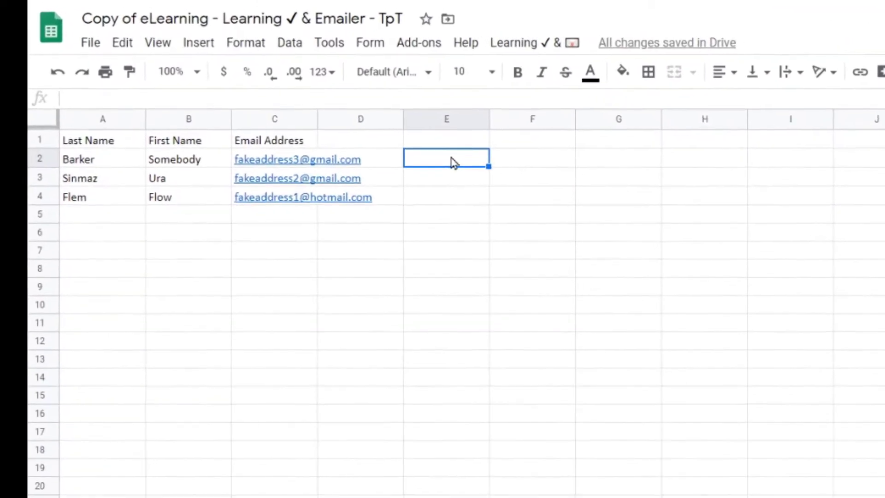
pyautogui.write('=')
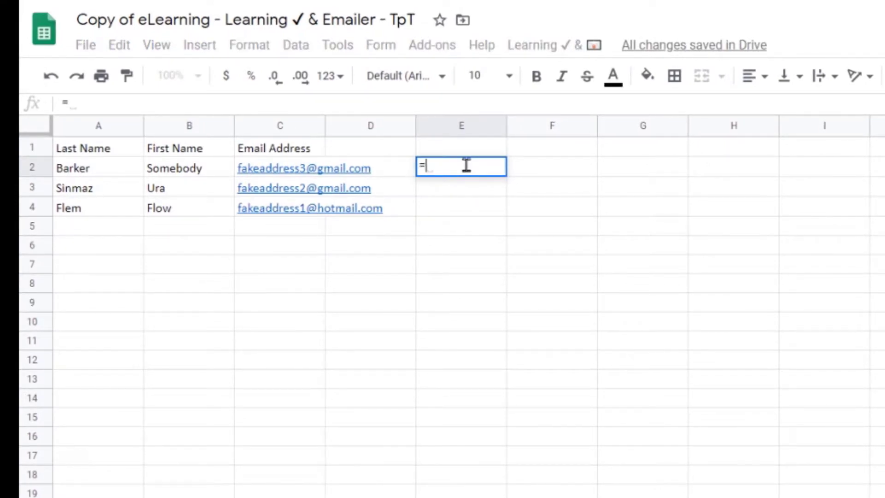
pyautogui.write('J')
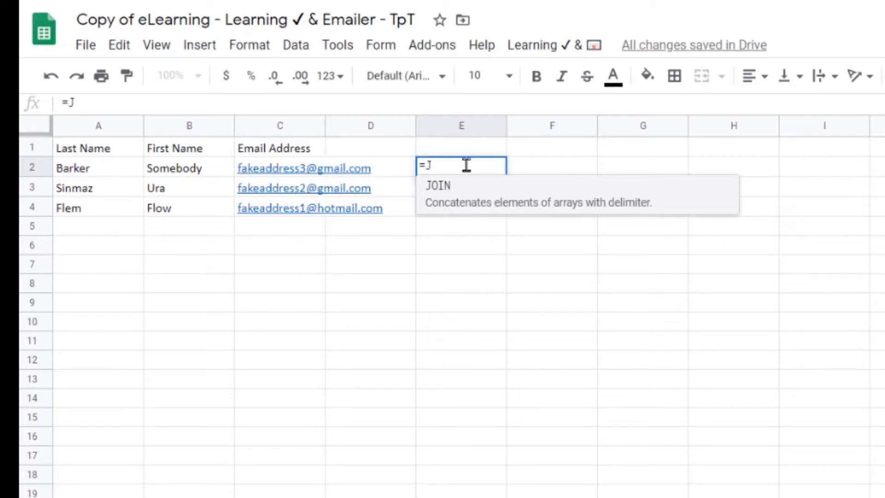
pyautogui.click(456, 196)
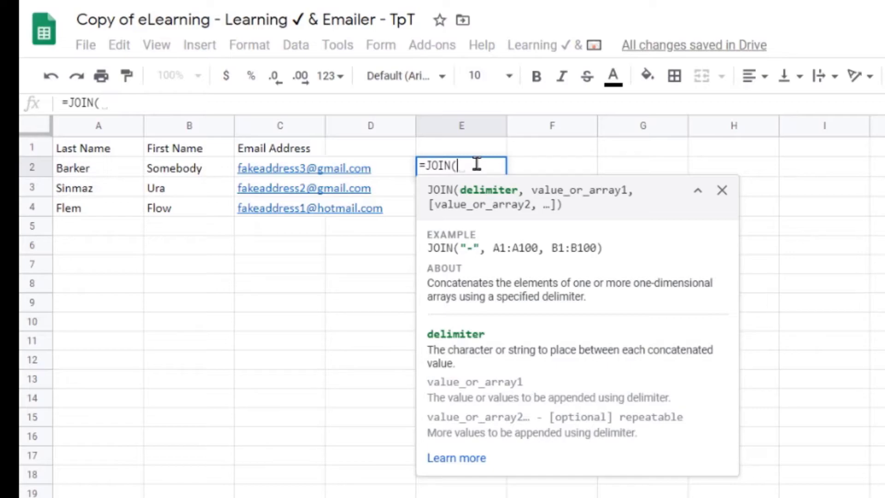
pyautogui.write('""')
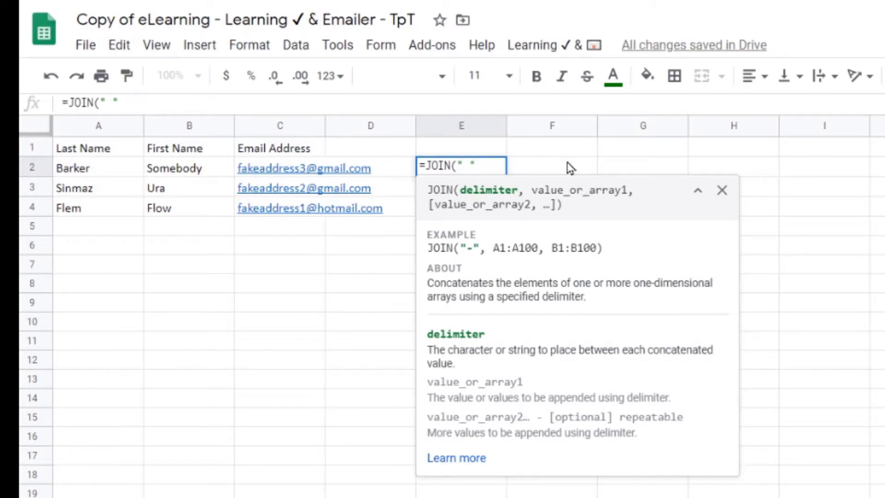
pyautogui.click(696, 191)
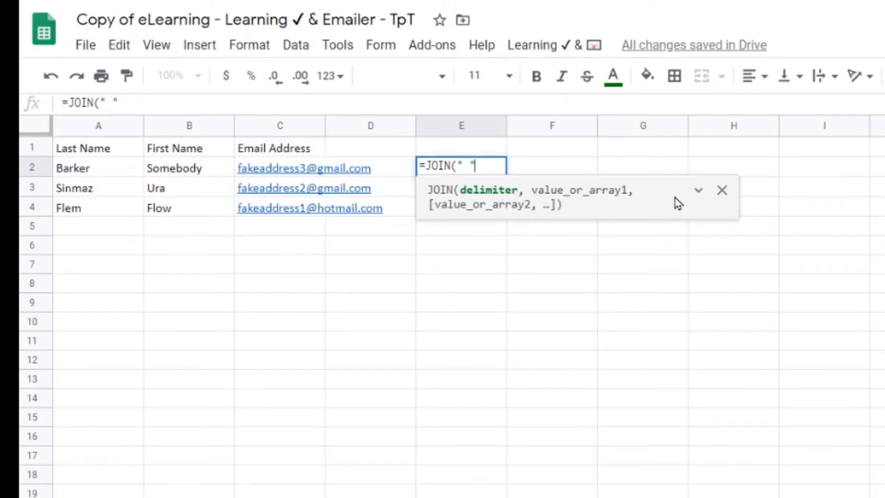
pyautogui.write(',')
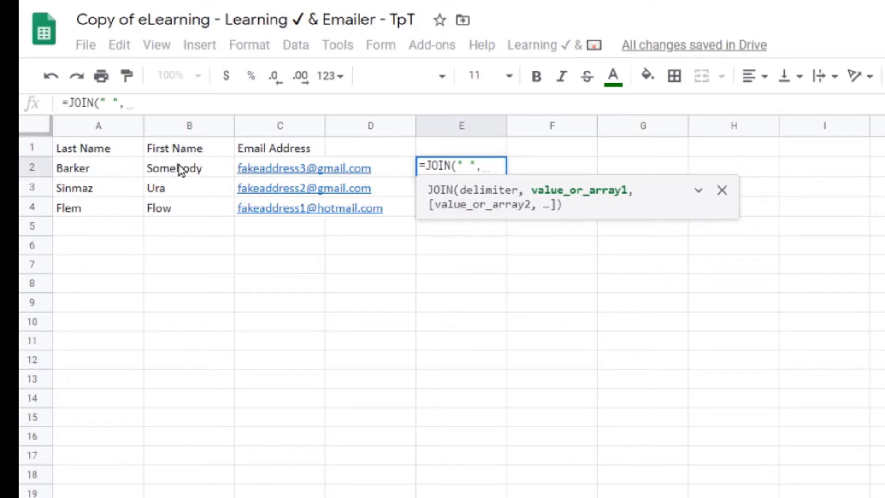
pyautogui.click(183, 177)
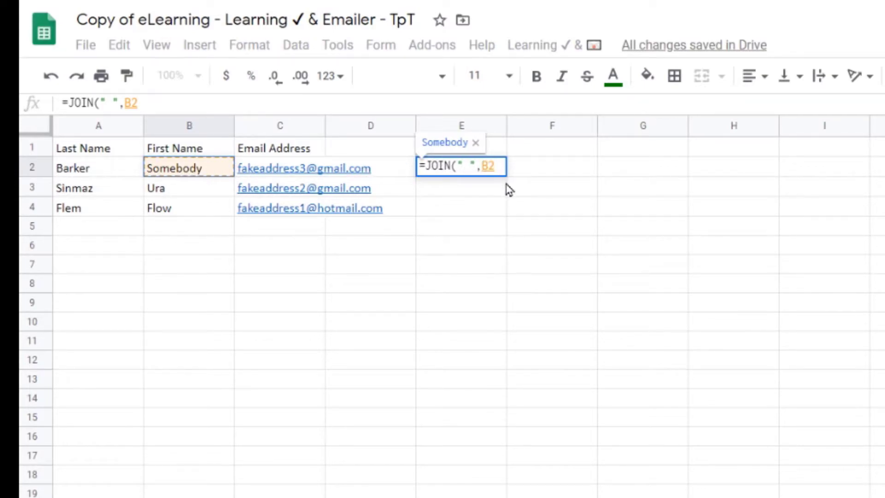
pyautogui.write(',')
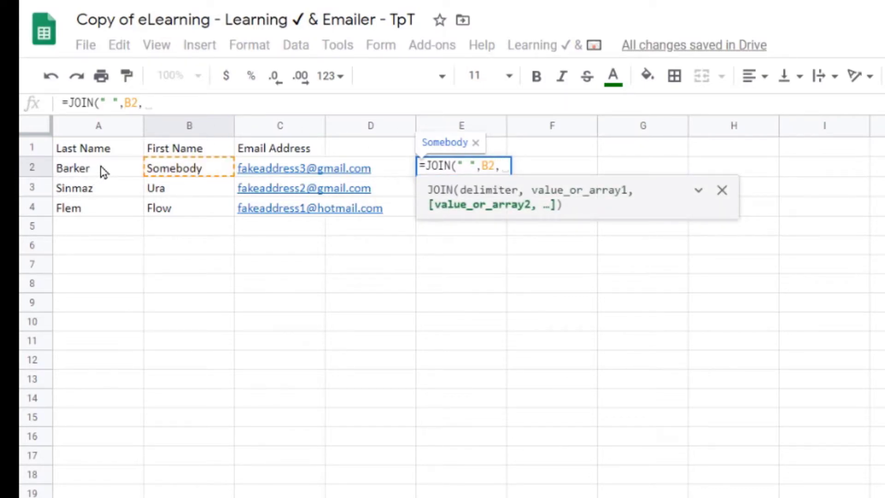
pyautogui.click(119, 171)
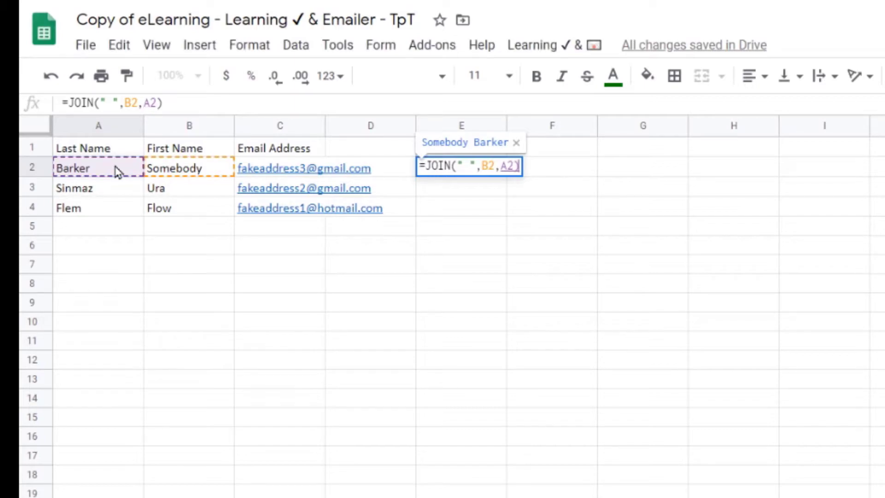
pyautogui.write(')')
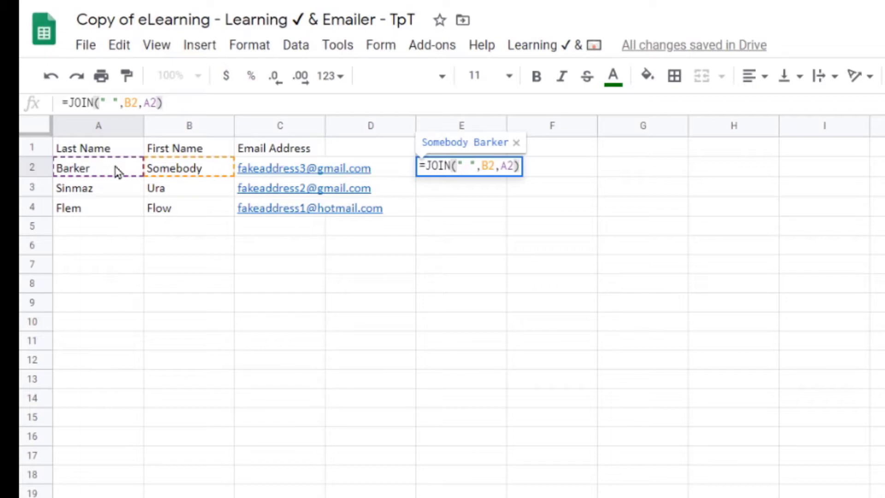
pyautogui.press('Return')
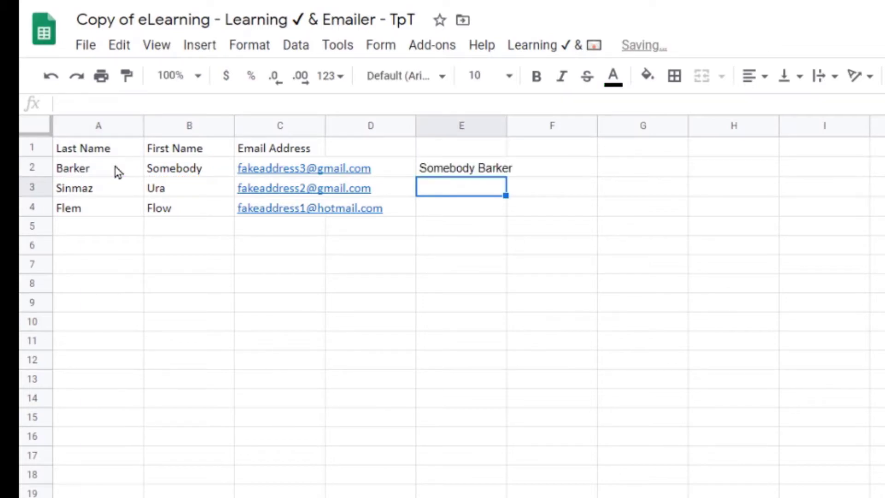
# Step: Change the formula in E2 to =JOIN(" ",A2,B2) so the last name comes first
pyautogui.click(470, 175)
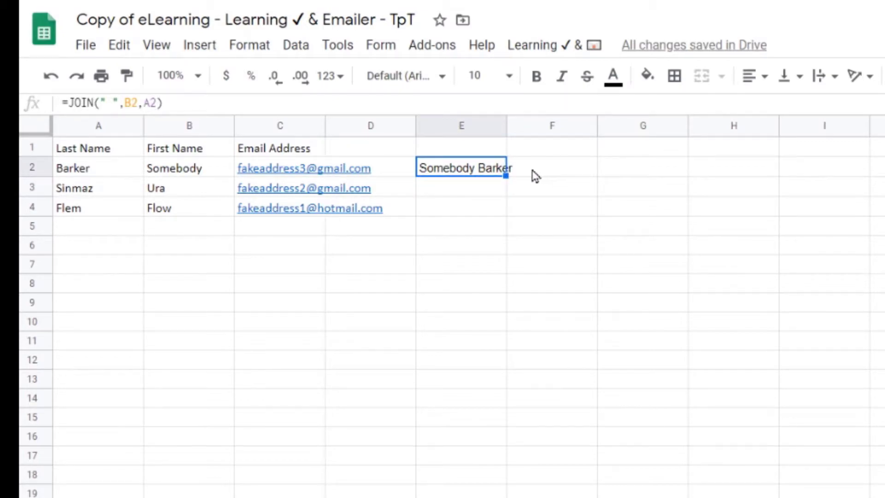
pyautogui.click(154, 102)
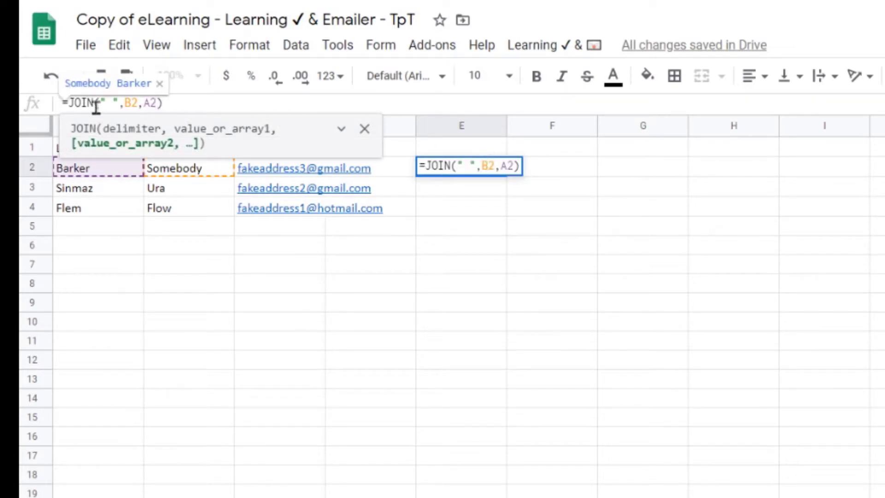
pyautogui.moveTo(162, 102); pyautogui.dragTo(125, 106)
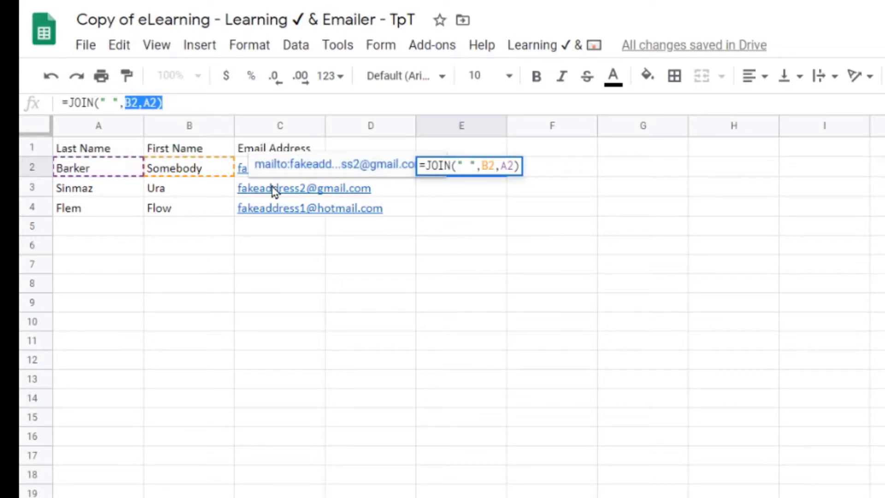
pyautogui.write('A')
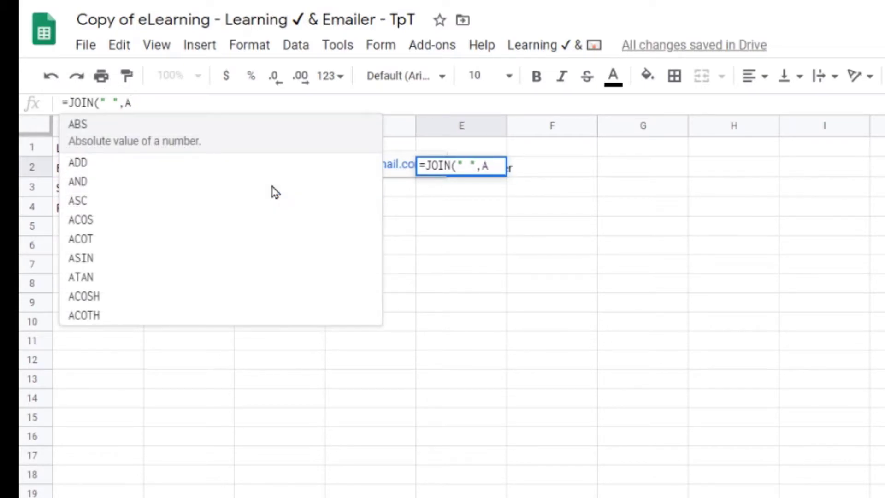
pyautogui.write('2,')
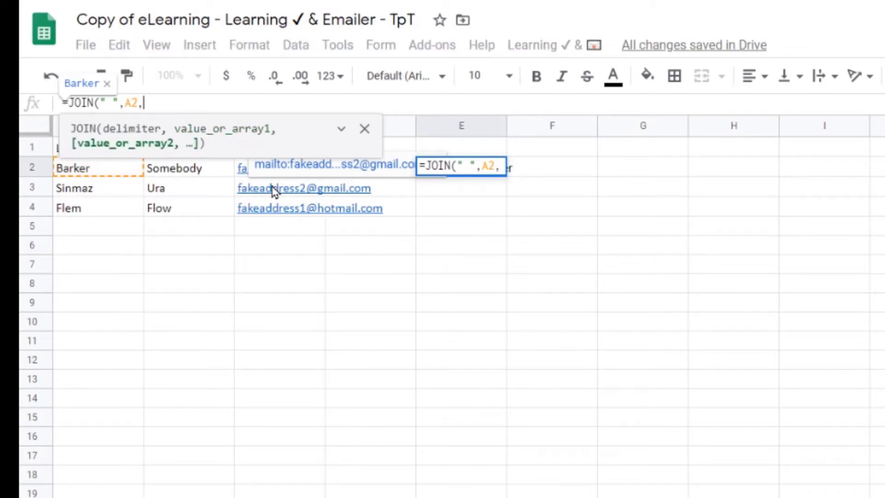
pyautogui.write('B2')
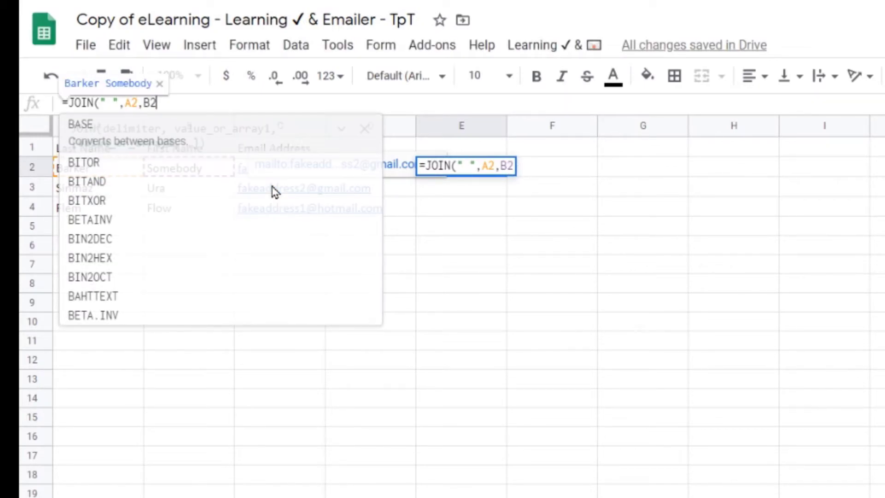
pyautogui.write(')')
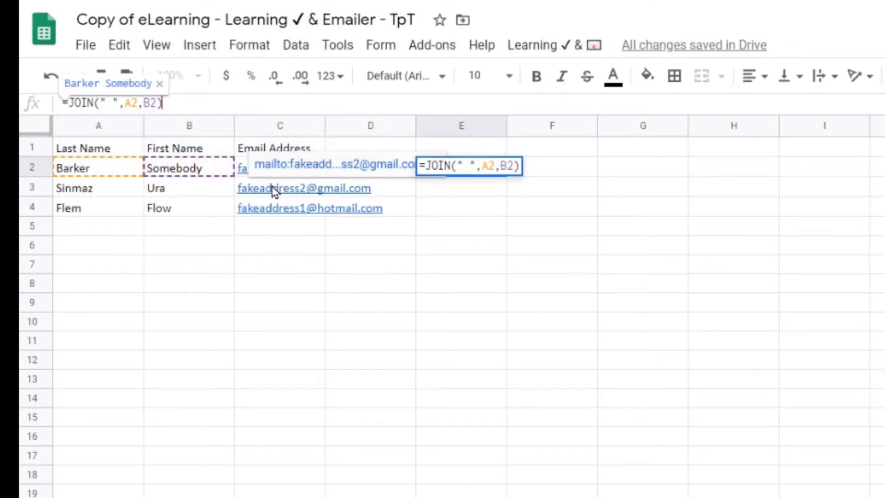
pyautogui.press('Return')
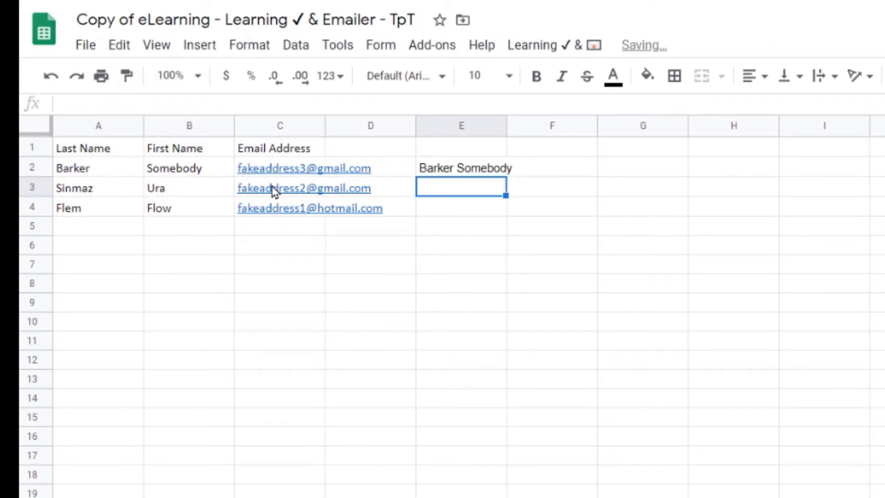
# Step: Add a comma to the delimiter in E2 so the formula reads =JOIN(", ",A2,B2)
pyautogui.click(464, 175)
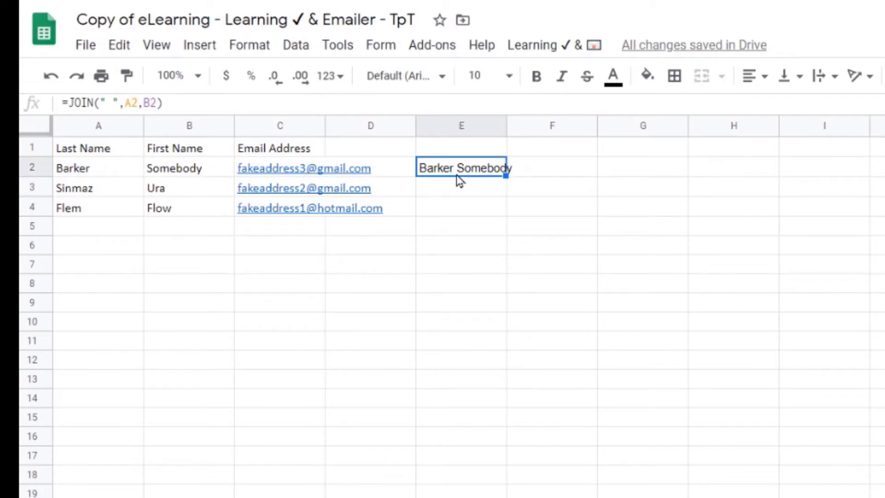
pyautogui.click(108, 102)
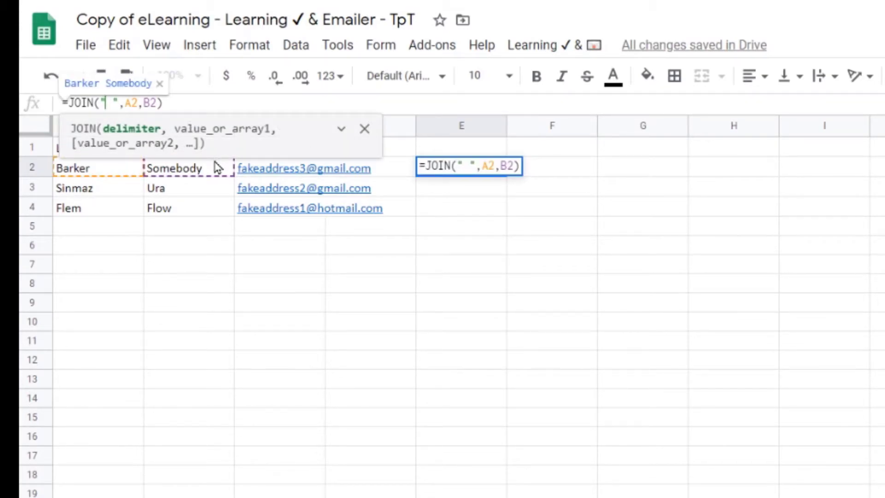
pyautogui.write(',')
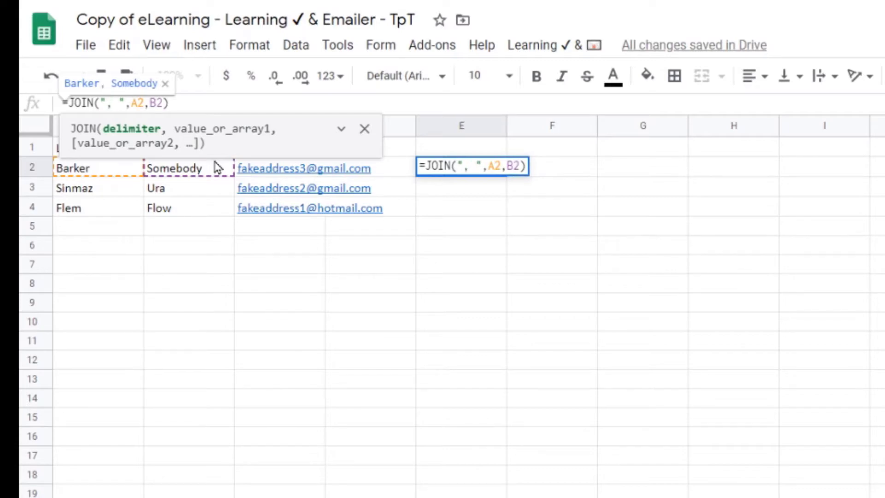
pyautogui.press('Return')
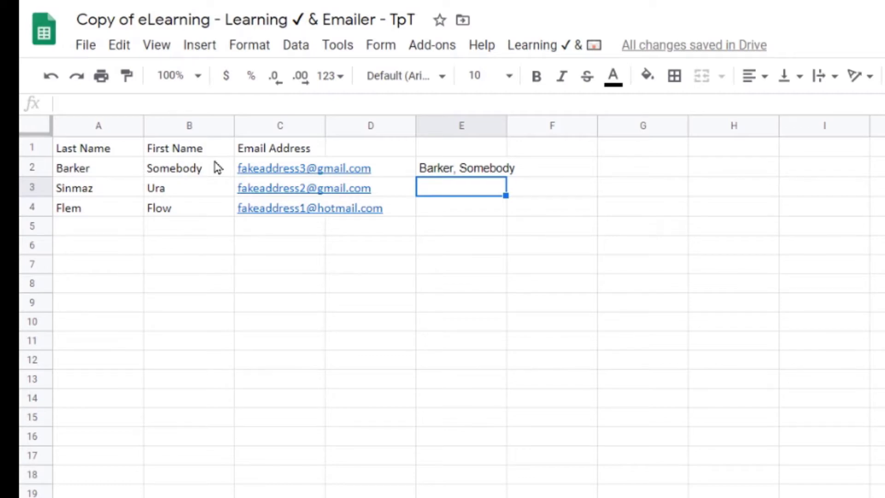
pyautogui.click(530, 176)
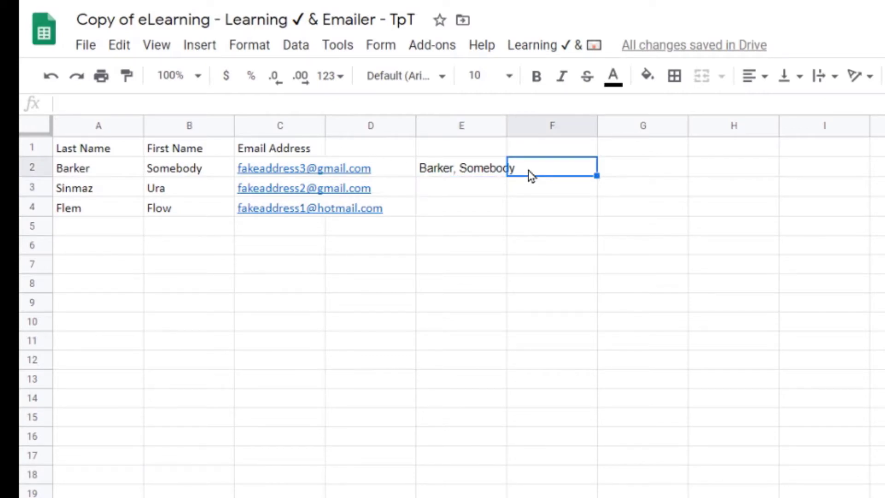
# Step: Enter the formula =C2 in cell F2 to bring the student's email address beside the joined name
pyautogui.write('=')
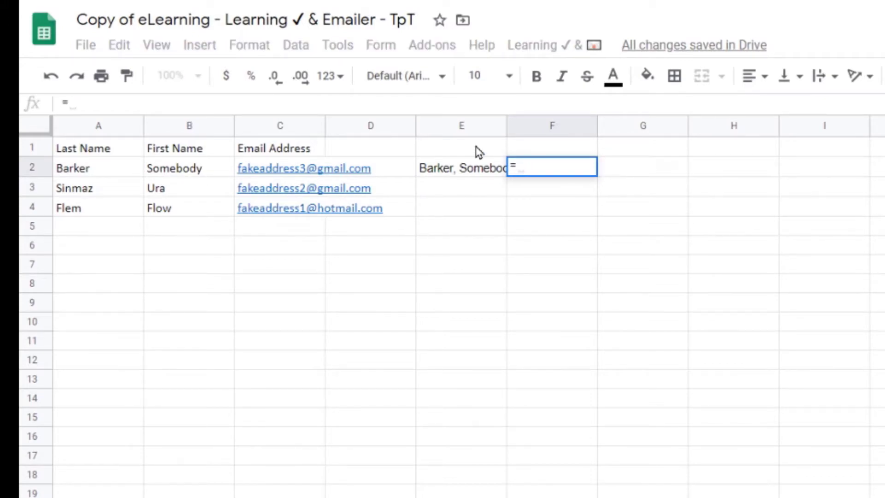
pyautogui.moveTo(269, 170)
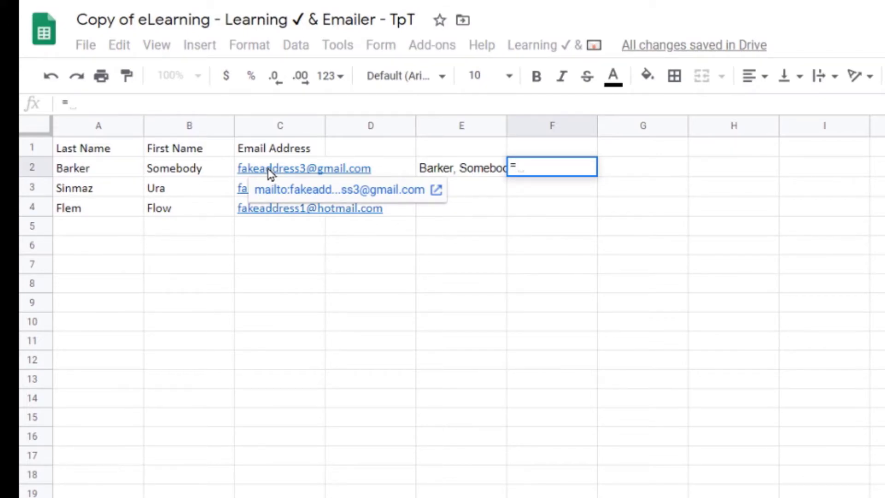
pyautogui.click(270, 171)
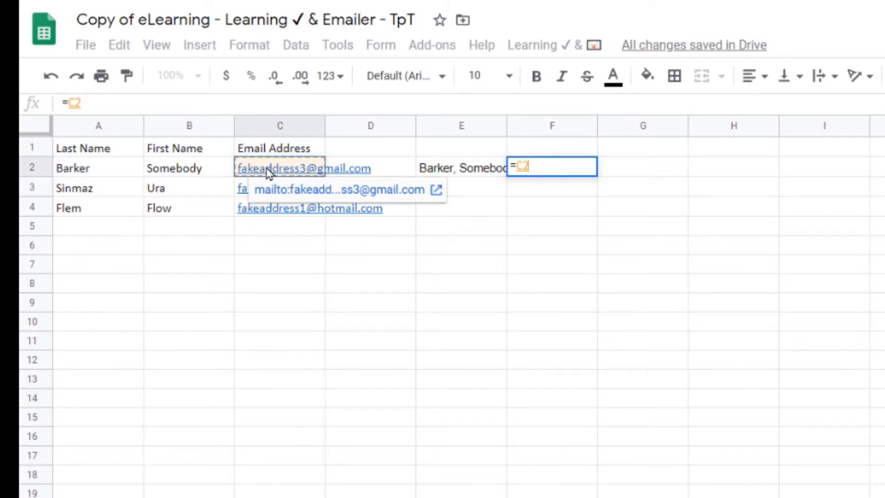
pyautogui.press('Return')
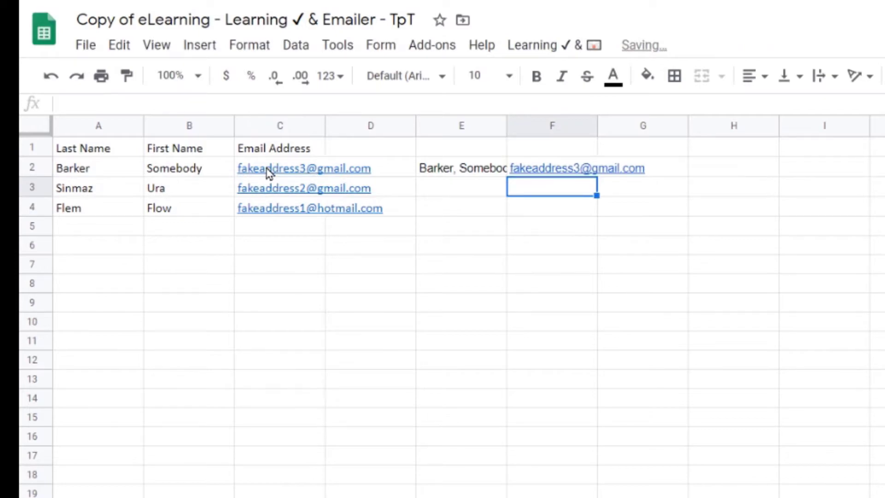
pyautogui.moveTo(545, 178)
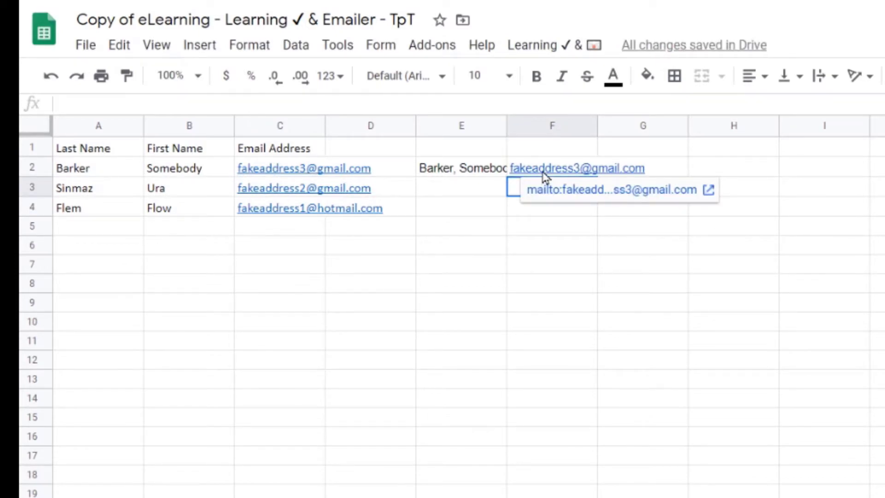
pyautogui.click(540, 175)
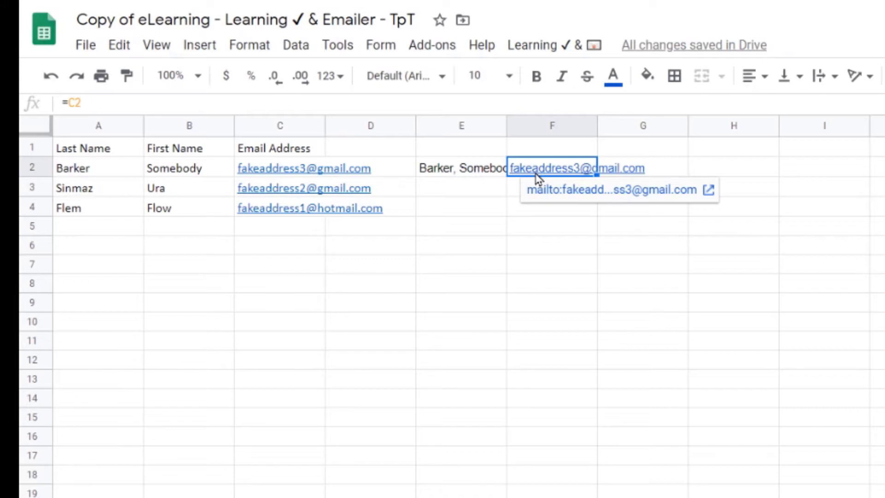
# Step: Fill the name and email formulas in E2:F2 down through row 4
pyautogui.click(460, 168)
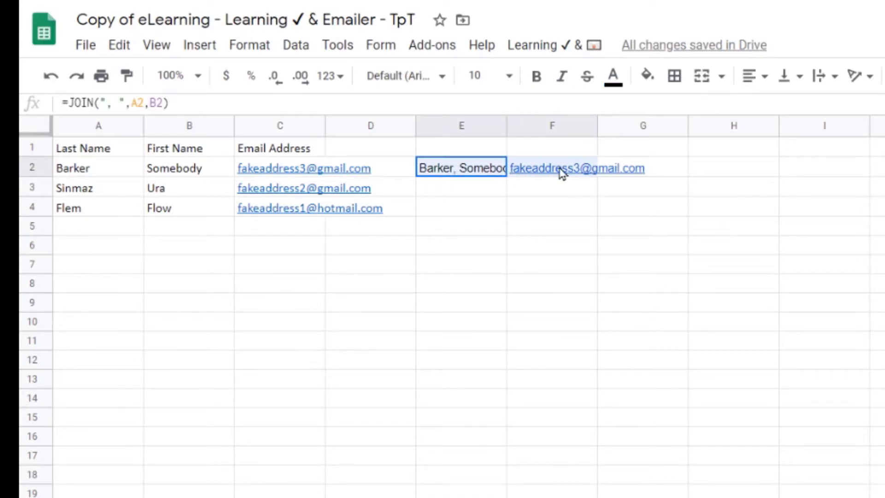
pyautogui.moveTo(562, 173)
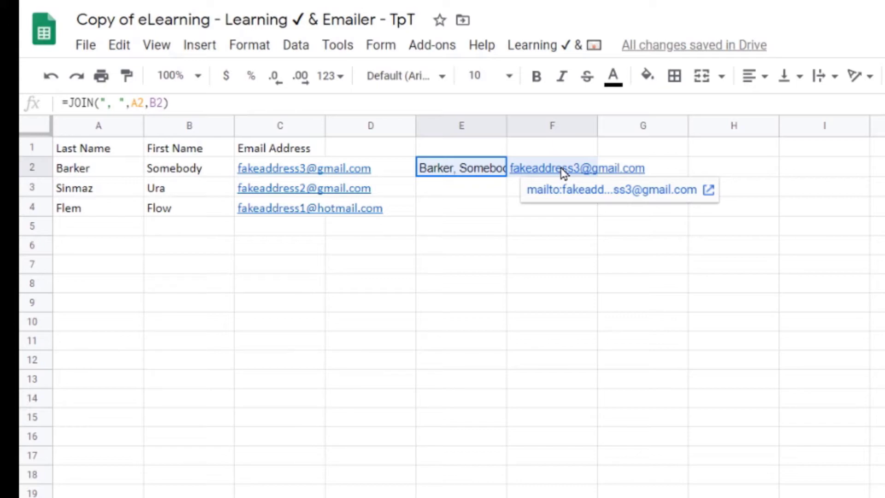
pyautogui.moveTo(560, 169); pyautogui.dragTo(562, 169)
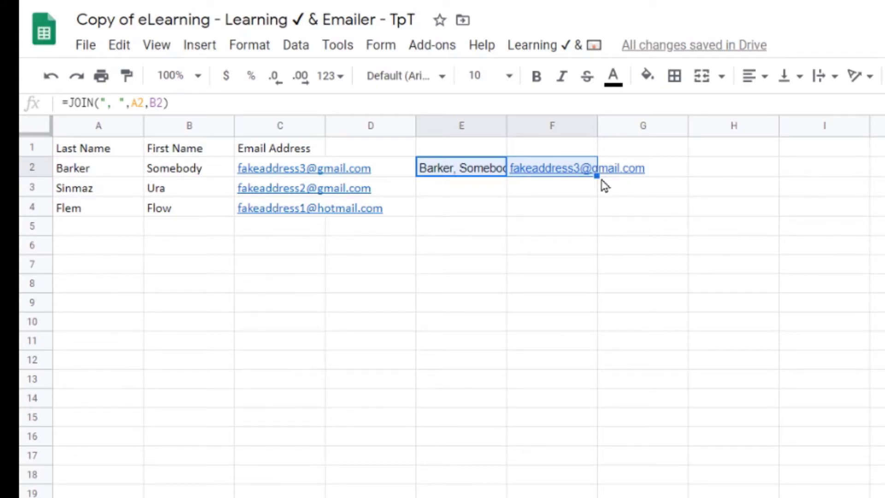
pyautogui.moveTo(597, 176); pyautogui.dragTo(599, 218)
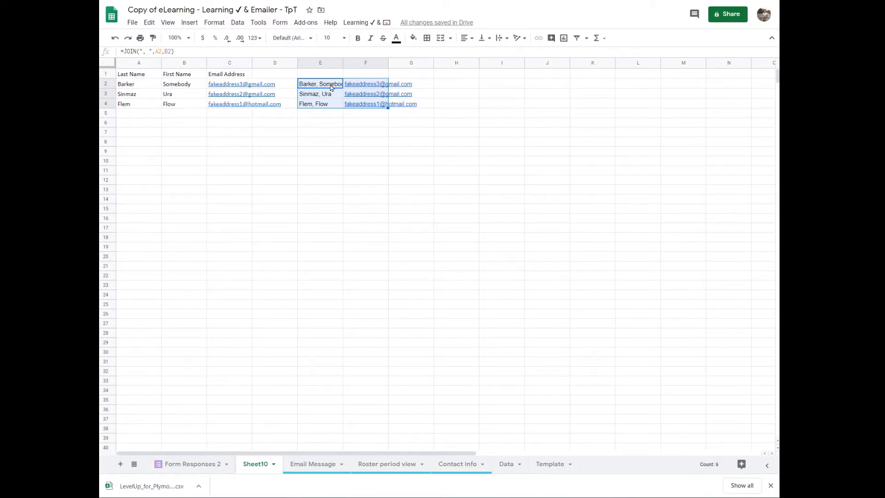
# Step: Copy E2:F4 and paste it as values only at cell A2 of the Roster period view sheet
pyautogui.rightClick(332, 88)
pyautogui.click(353, 107)
pyautogui.click(401, 466)
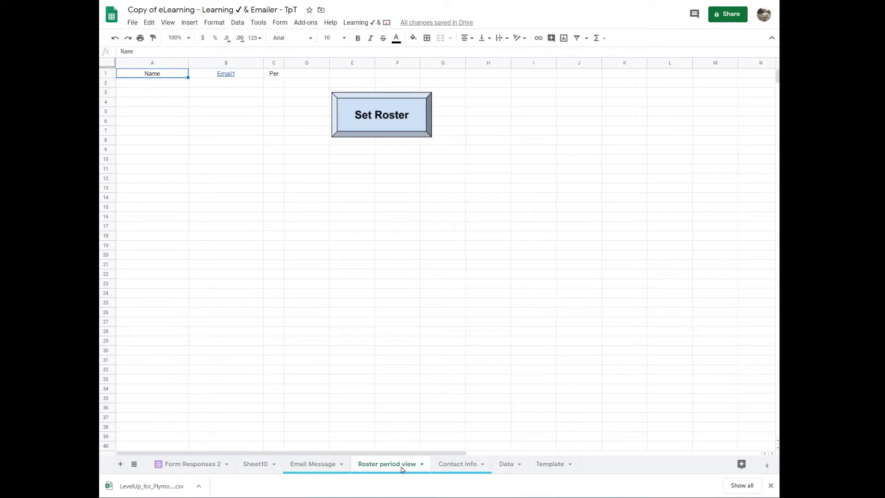
pyautogui.click(146, 85)
pyautogui.rightClick(146, 85)
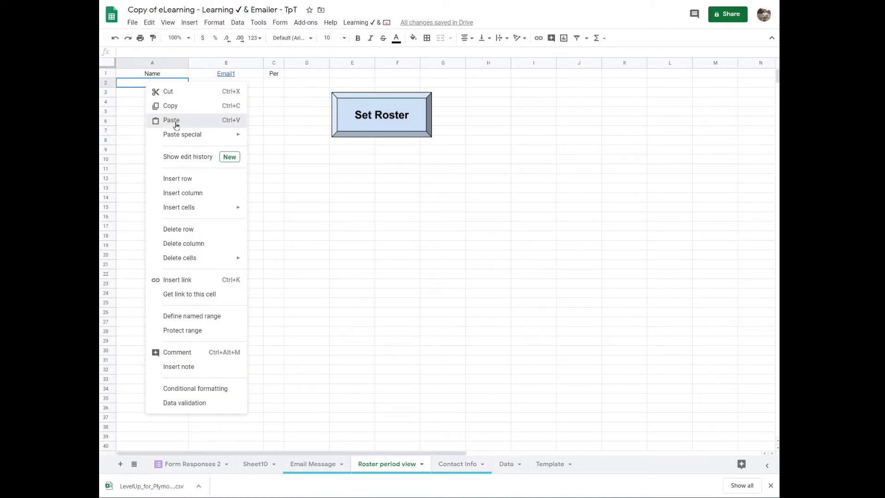
pyautogui.moveTo(181, 137)
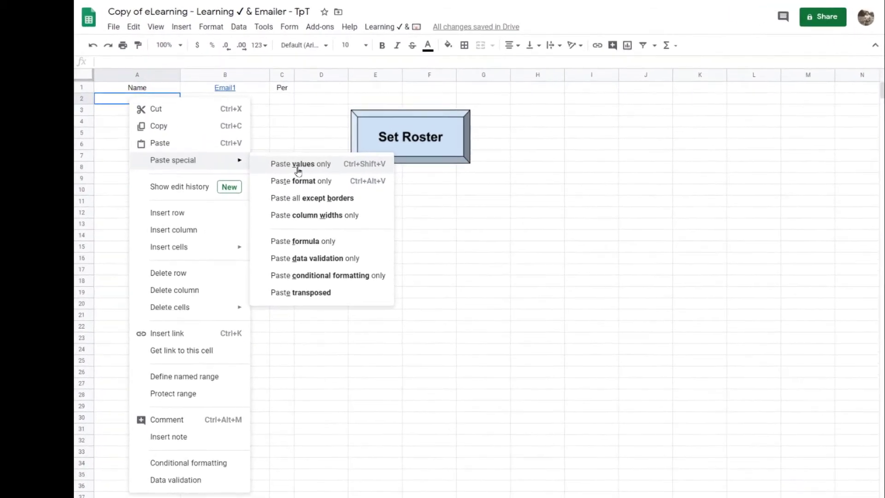
pyautogui.click(298, 170)
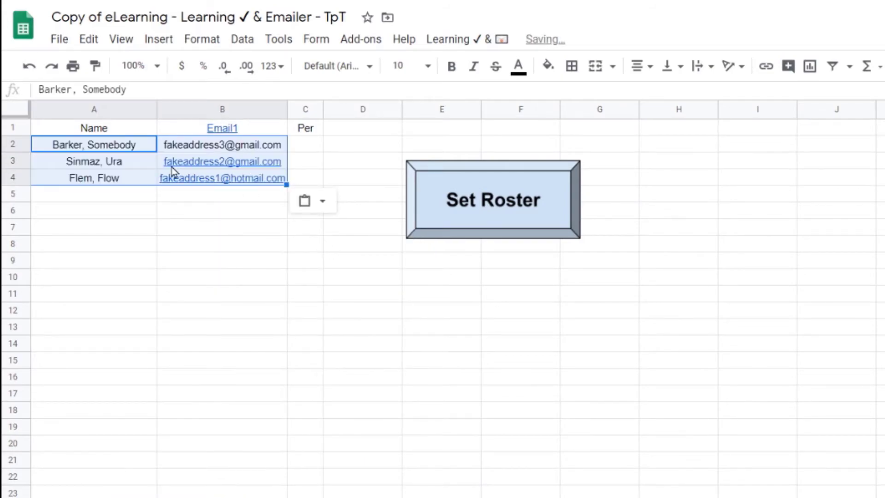
# Step: Check that the pasted name cells A2:A4 and email cell B2 hold plain values instead of formulas
pyautogui.click(146, 147)
pyautogui.click(192, 147)
pyautogui.click(139, 147)
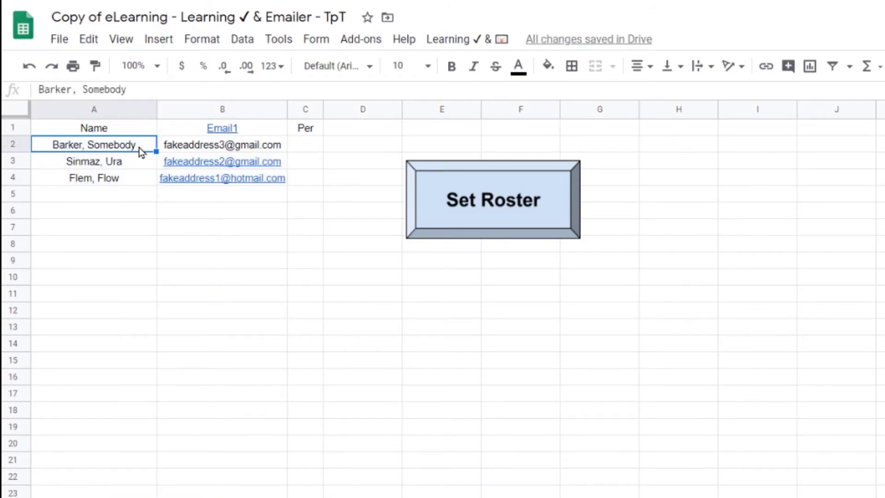
pyautogui.click(140, 167)
pyautogui.click(138, 181)
pyautogui.click(202, 147)
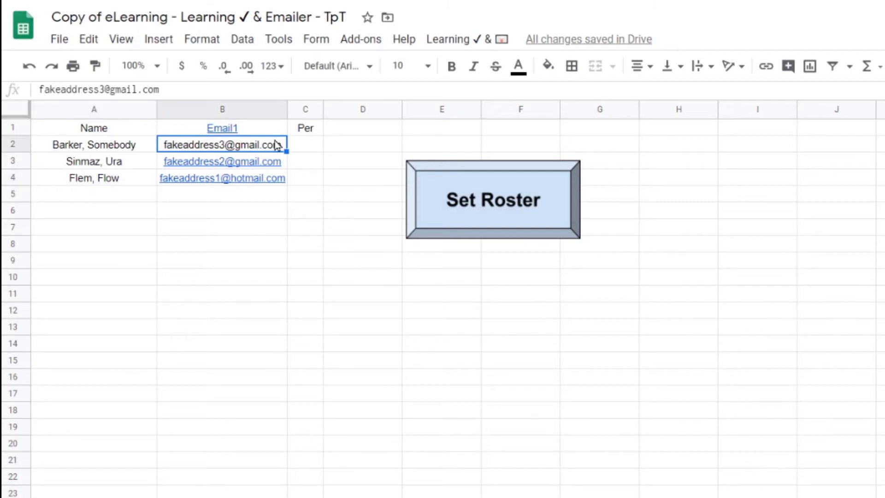
# Step: Enter 1 as the period in cells C2, C3 and C4 of the roster
pyautogui.click(305, 144)
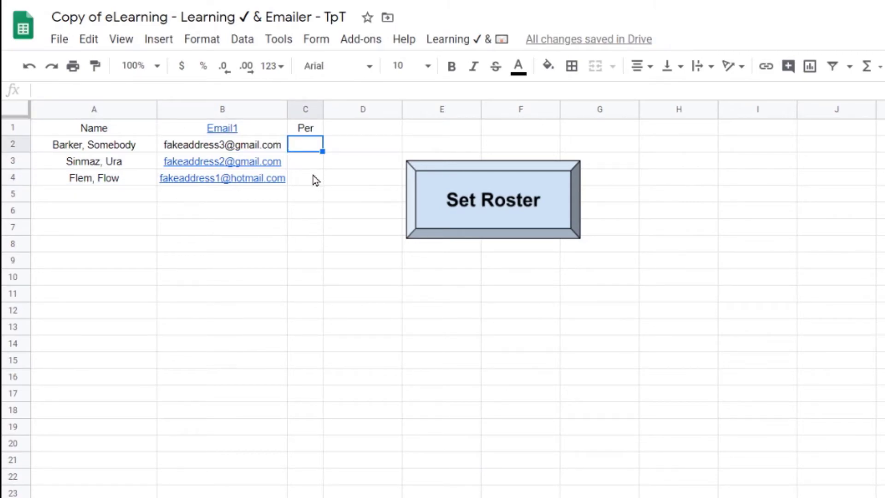
pyautogui.write('1')
pyautogui.press('Return')
pyautogui.write('1')
pyautogui.press('Return')
pyautogui.write('1')
pyautogui.press('Return')
# Step: Clear the period values in C3 and C4 and fill the 1 from C2 down through C4
pyautogui.click(314, 180)
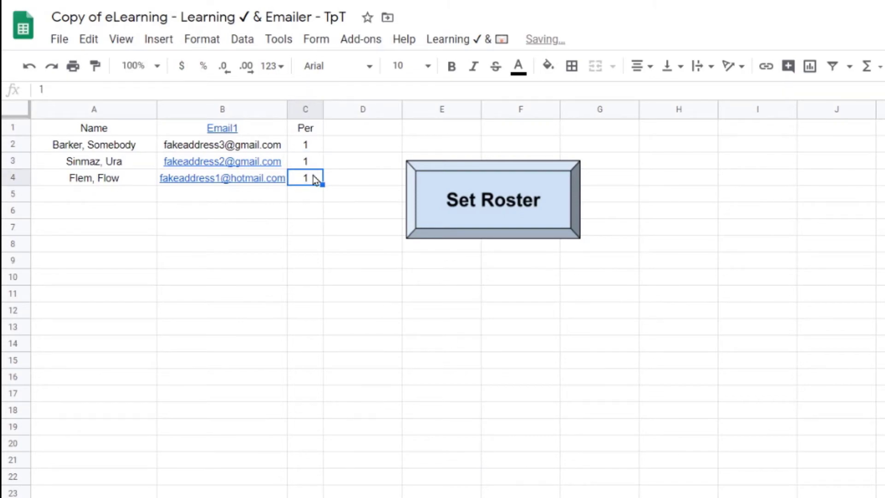
pyautogui.press('Delete')
pyautogui.press('Up')
pyautogui.press('Delete')
pyautogui.press('Up')
pyautogui.moveTo(323, 151); pyautogui.dragTo(322, 183)
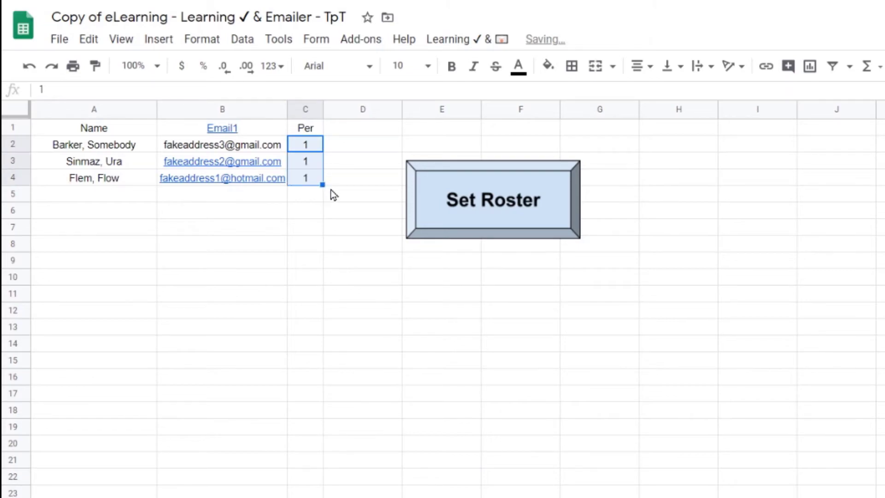
pyautogui.click(312, 146)
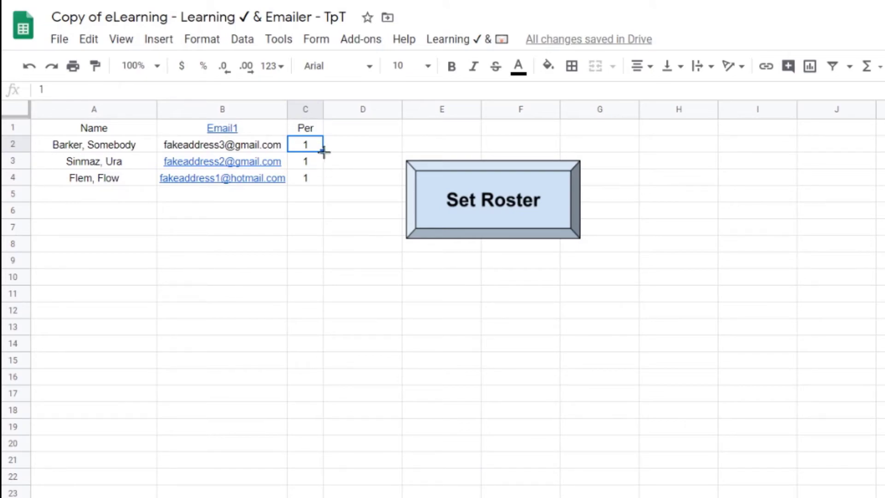
pyautogui.moveTo(323, 153); pyautogui.dragTo(327, 184)
pyautogui.click(317, 203)
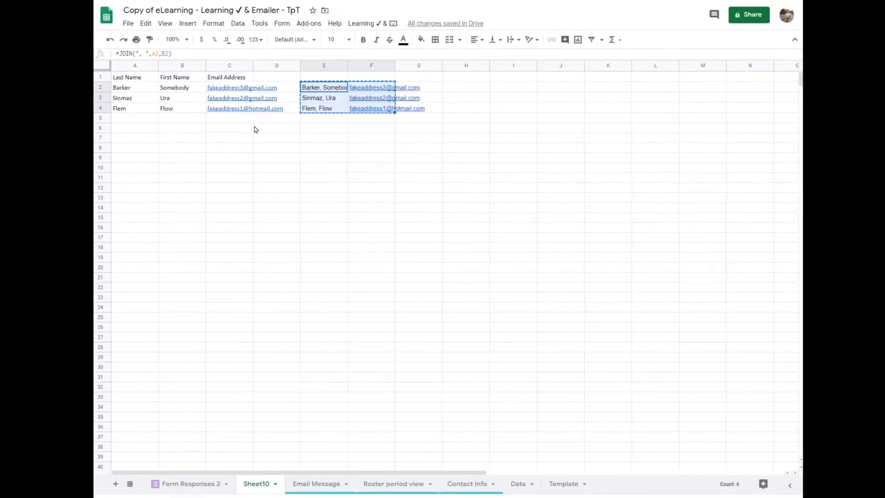
# Step: Delete the temporary worksheet Sheet10 from the spreadsheet
pyautogui.click(323, 127)
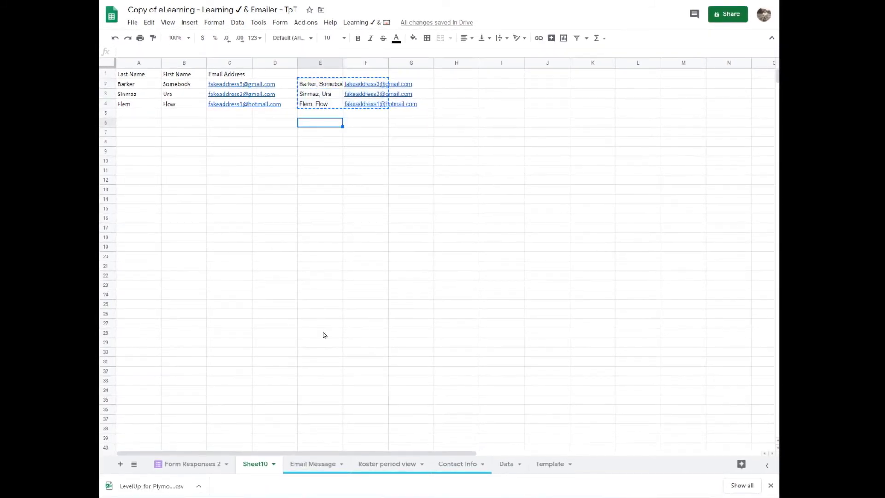
pyautogui.click(275, 465)
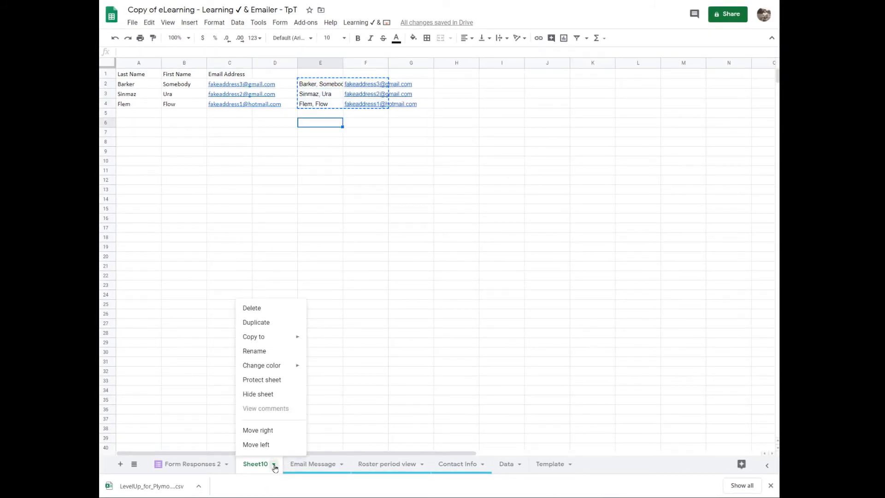
pyautogui.click(266, 313)
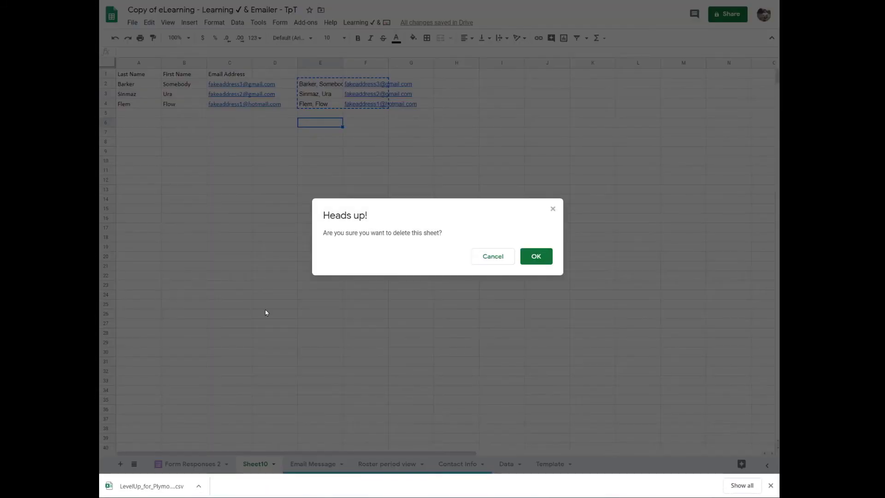
pyautogui.click(535, 256)
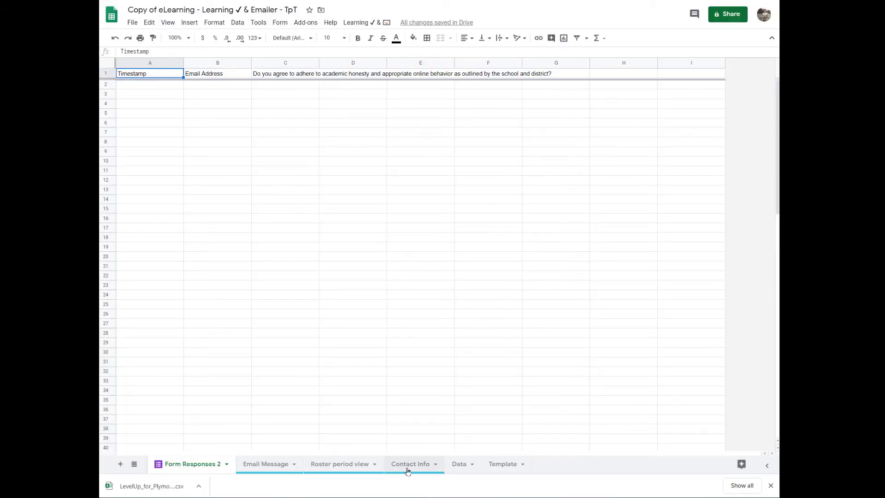
# Step: Start the Set Roster script on the Roster period view sheet and choose the Google account for its authorization
pyautogui.click(407, 470)
pyautogui.click(371, 468)
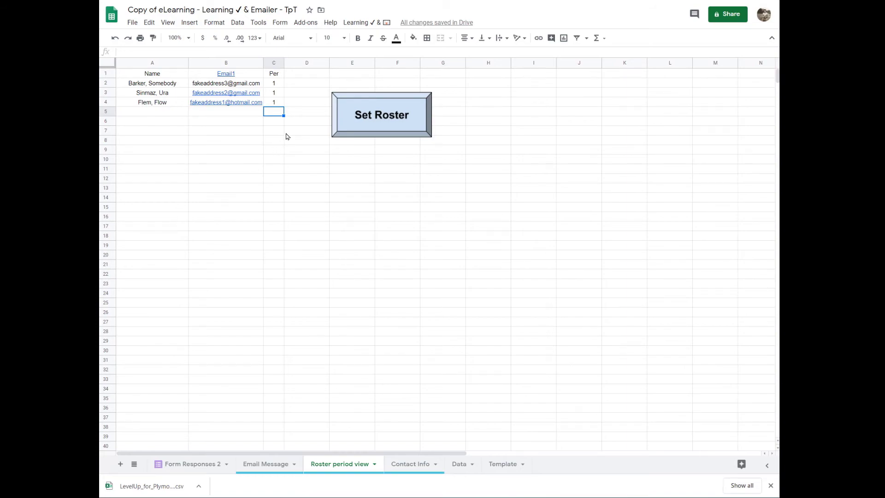
pyautogui.click(370, 120)
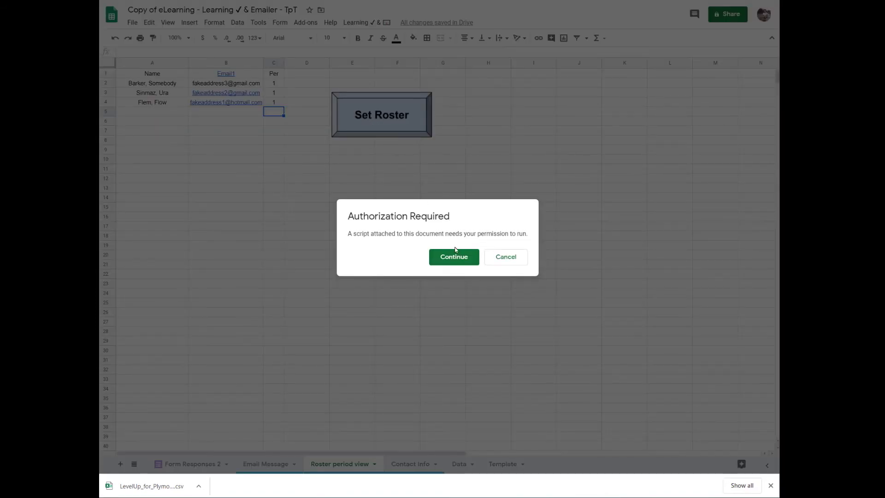
pyautogui.click(455, 262)
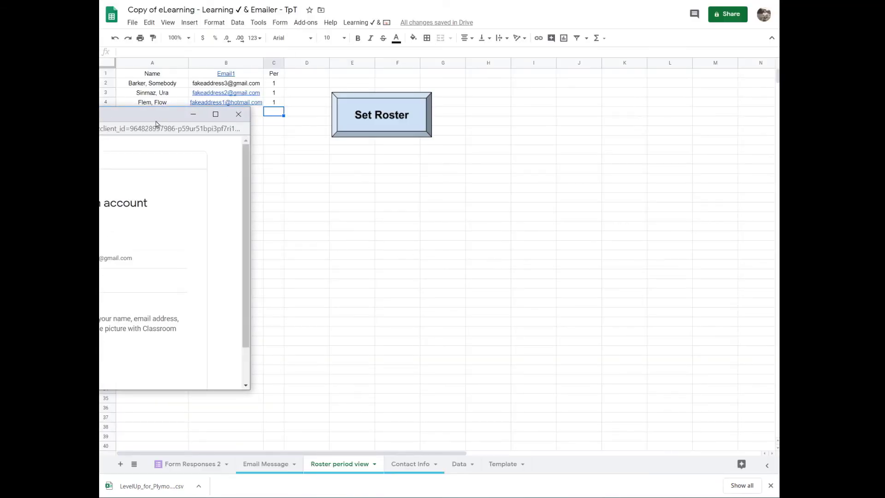
pyautogui.click(298, 251)
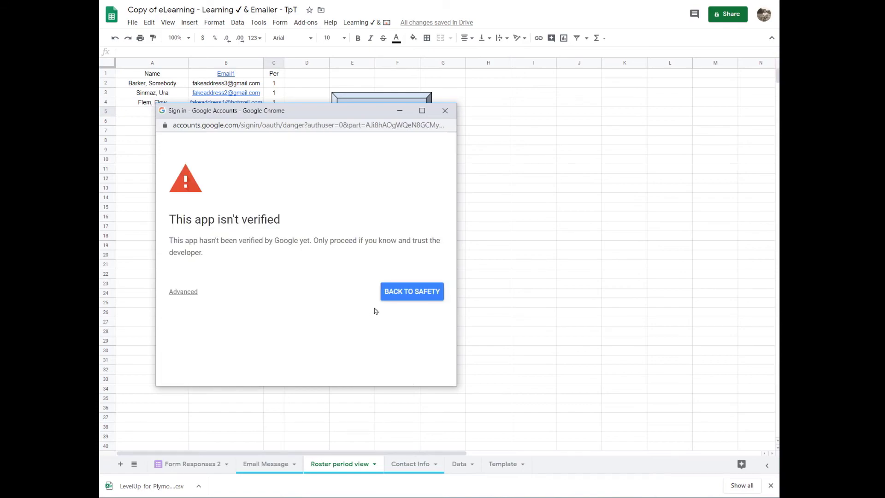
# Step: Proceed past the unverified-app warning to Classroom Check & Email and allow all the requested permissions
pyautogui.click(186, 295)
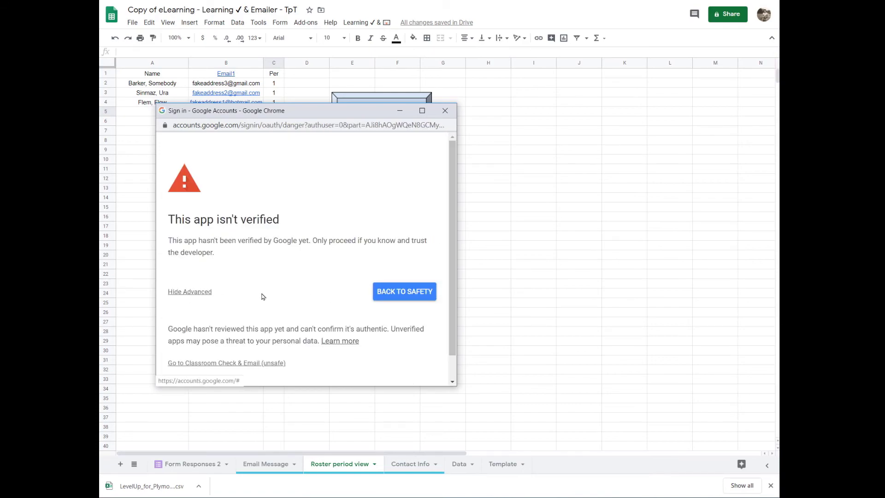
pyautogui.scroll(-1, 263, 296)
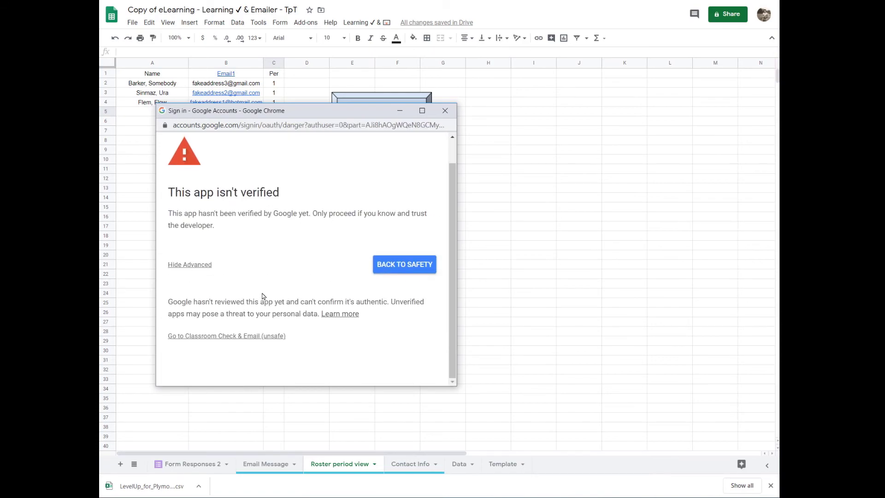
pyautogui.click(250, 341)
pyautogui.scroll(-5, 346, 253)
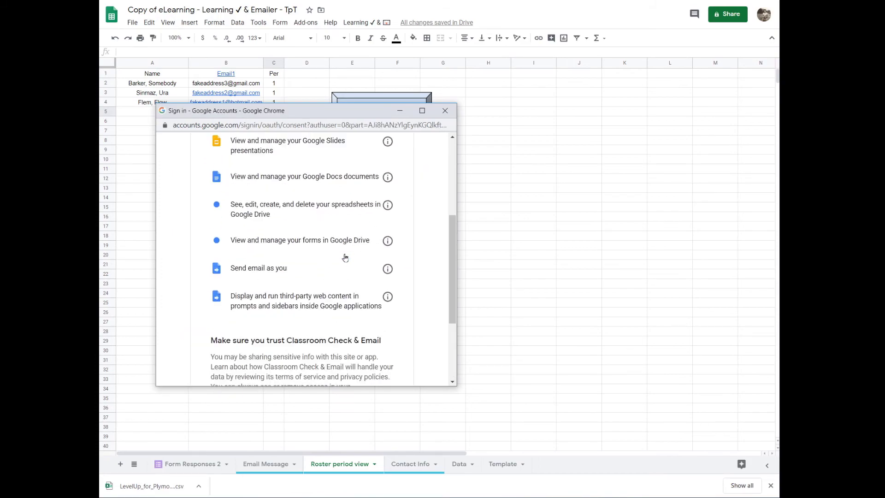
pyautogui.scroll(-2, 352, 351)
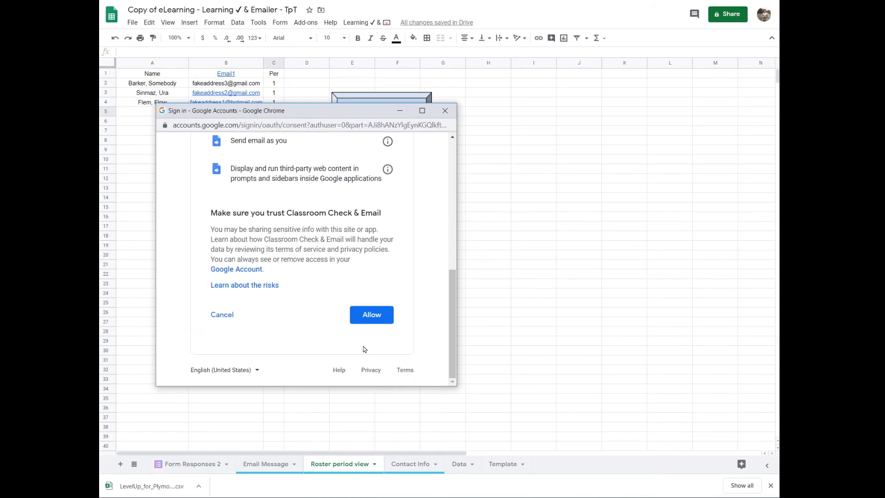
pyautogui.click(372, 315)
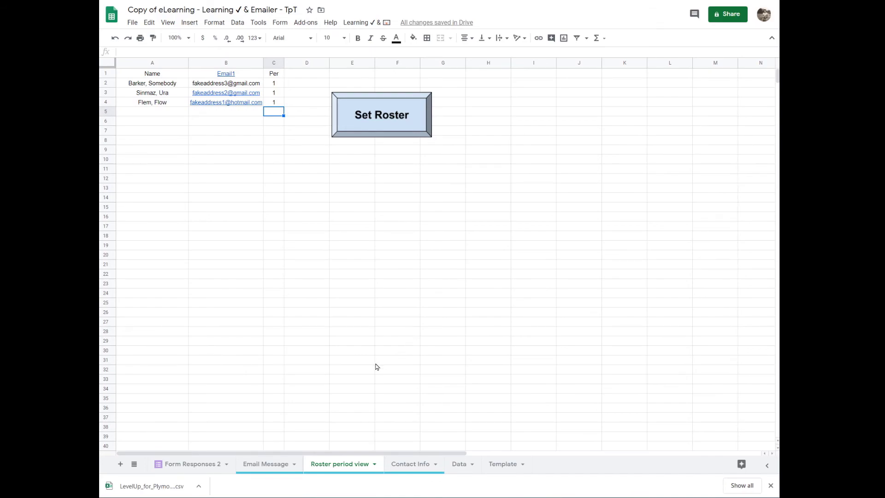
# Step: Run Set Roster again and inspect the Parent Emails column for the listed students on the Template sheet
pyautogui.click(377, 118)
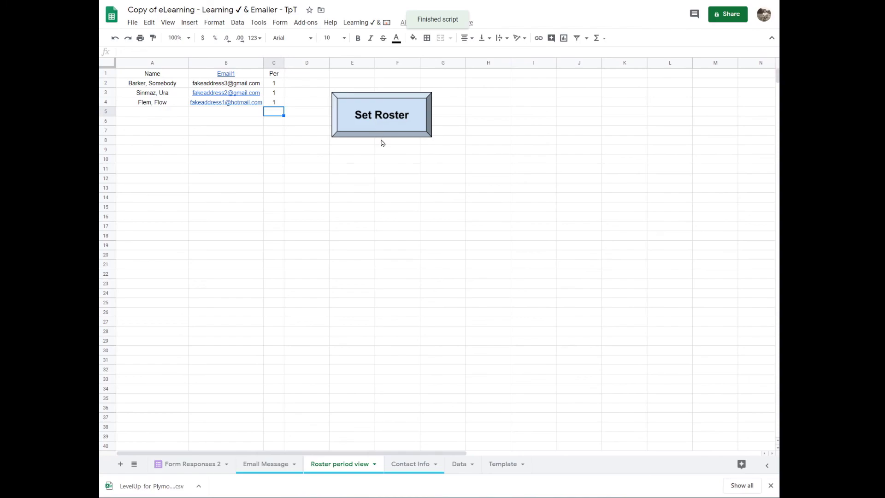
pyautogui.click(496, 465)
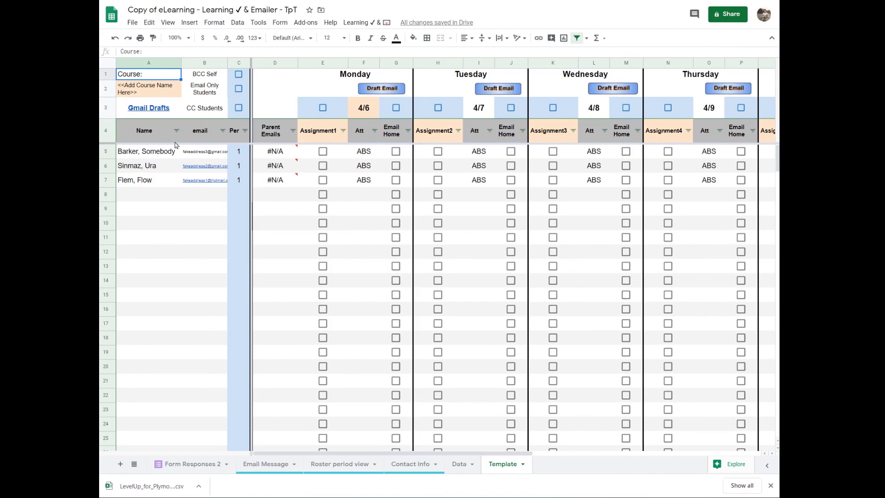
pyautogui.moveTo(276, 151)
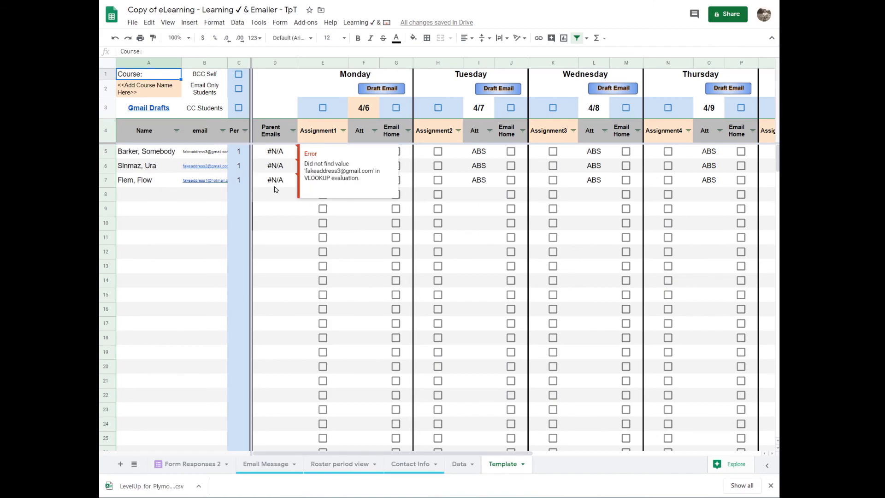
pyautogui.moveTo(275, 184)
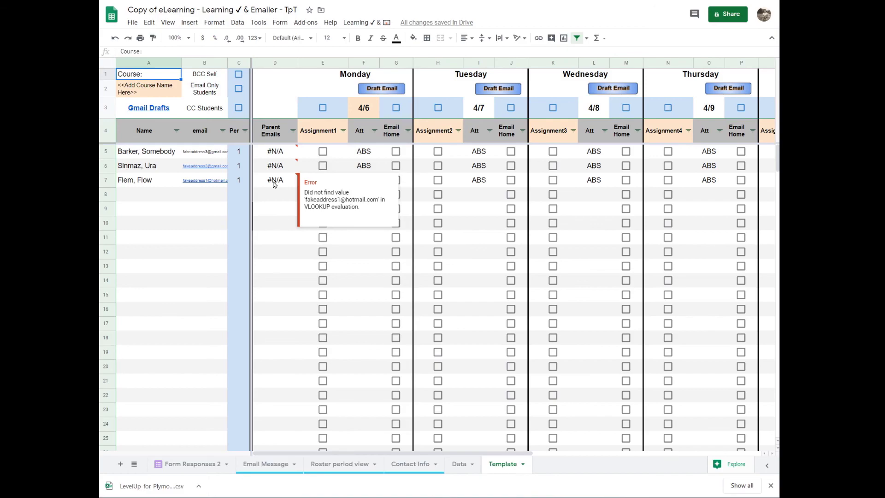